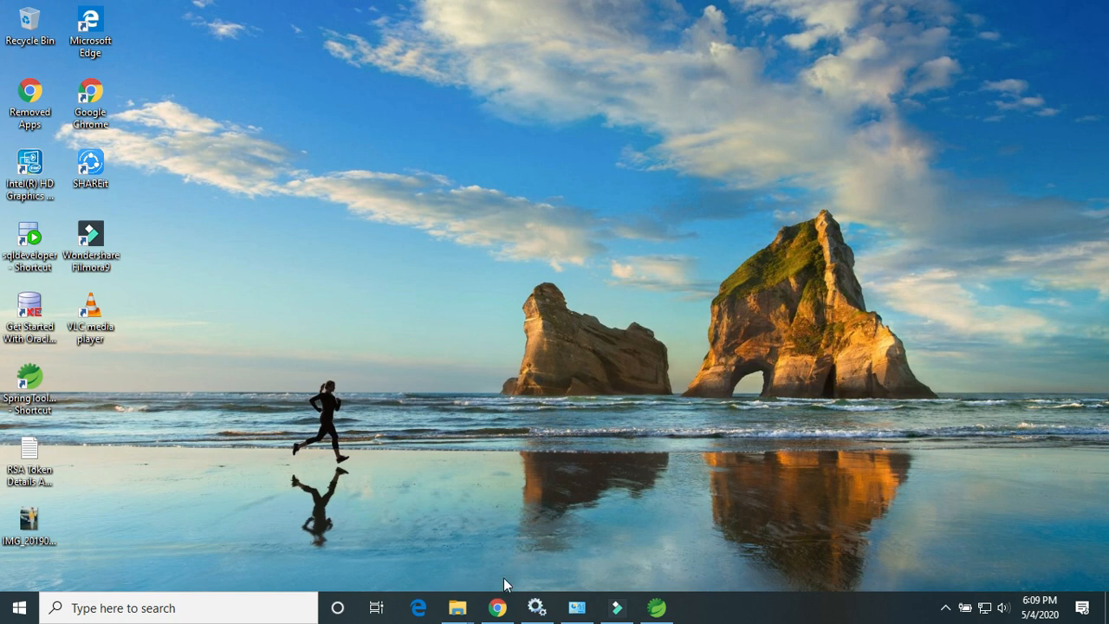
- Open Google Chrome and search the web for "java 14 download"
left_click(498, 607)
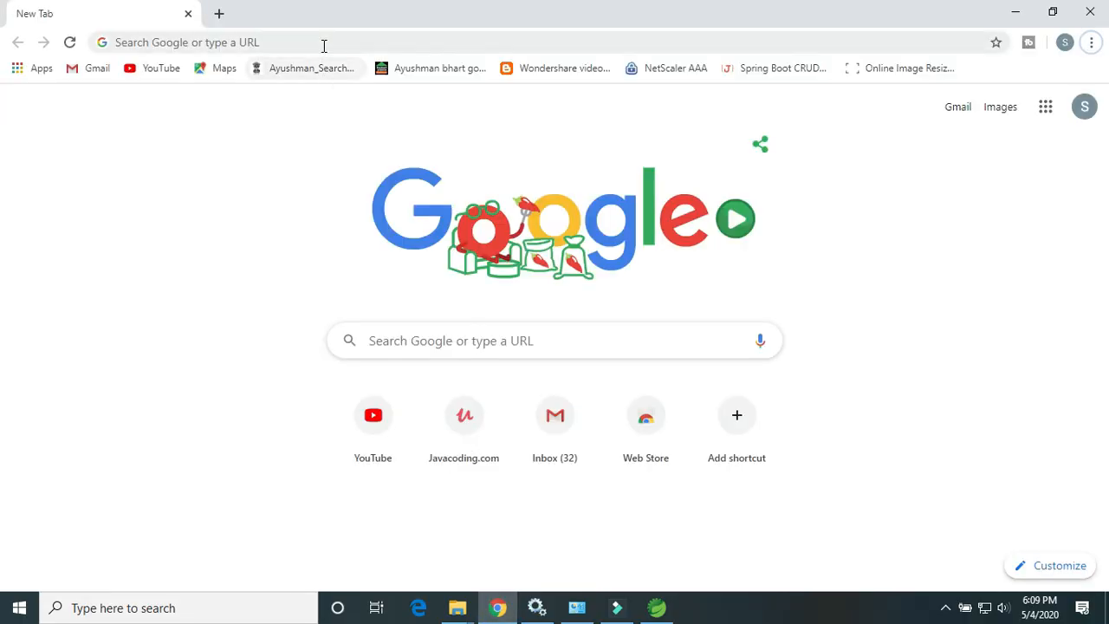
left_click(324, 43)
type("java")
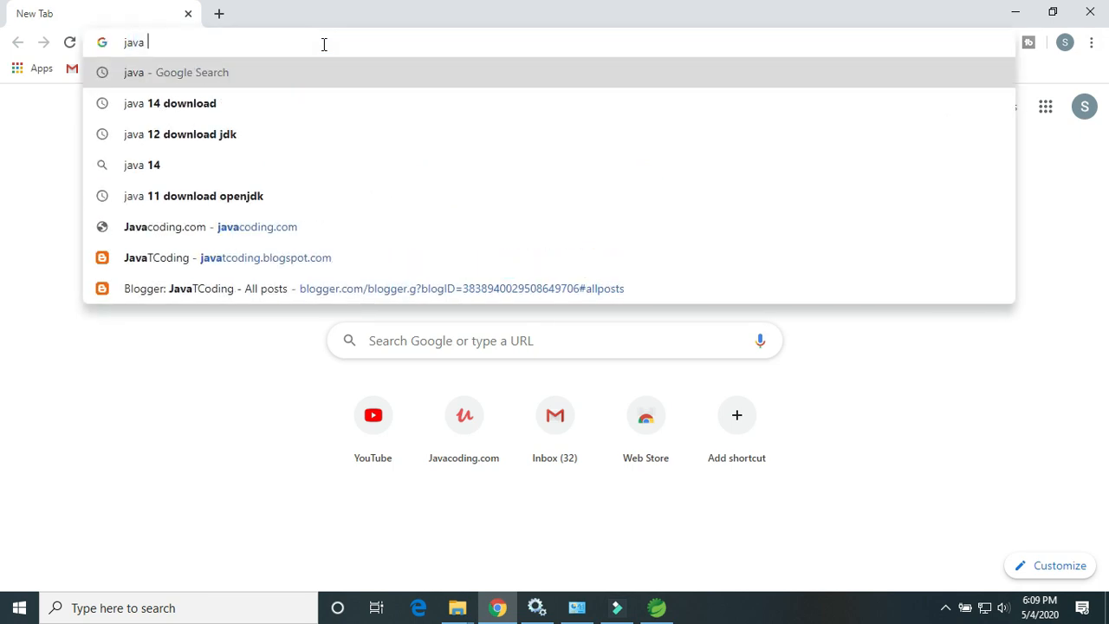
key("Down")
key("Return")
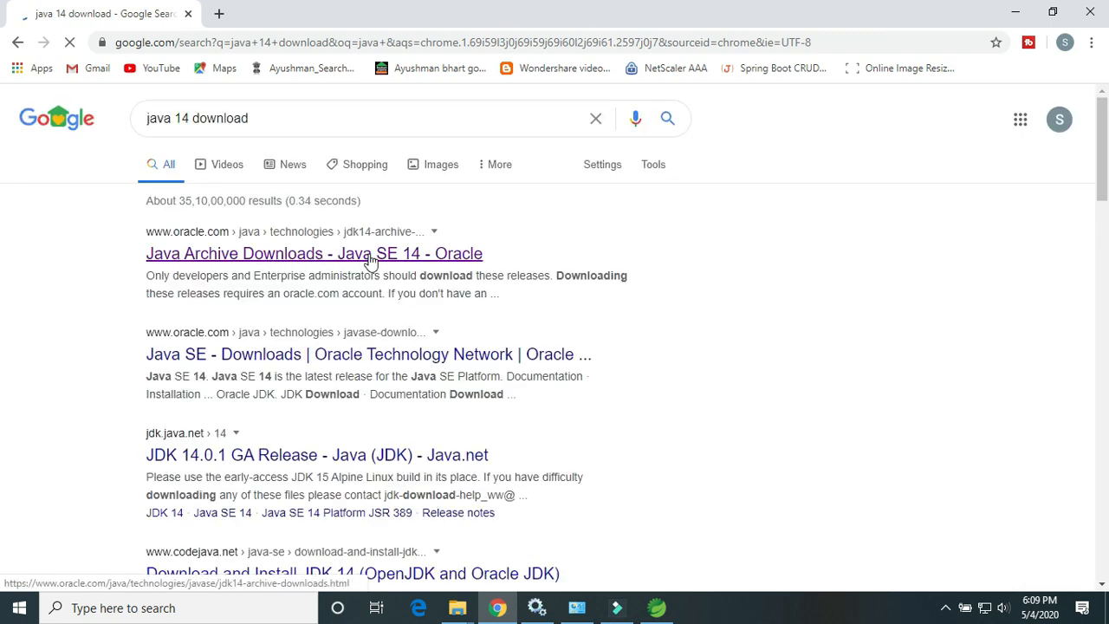
- Open Oracle's Java SE 14 Archive Downloads page and examine the list of JDK 14 download packages
left_click(367, 258)
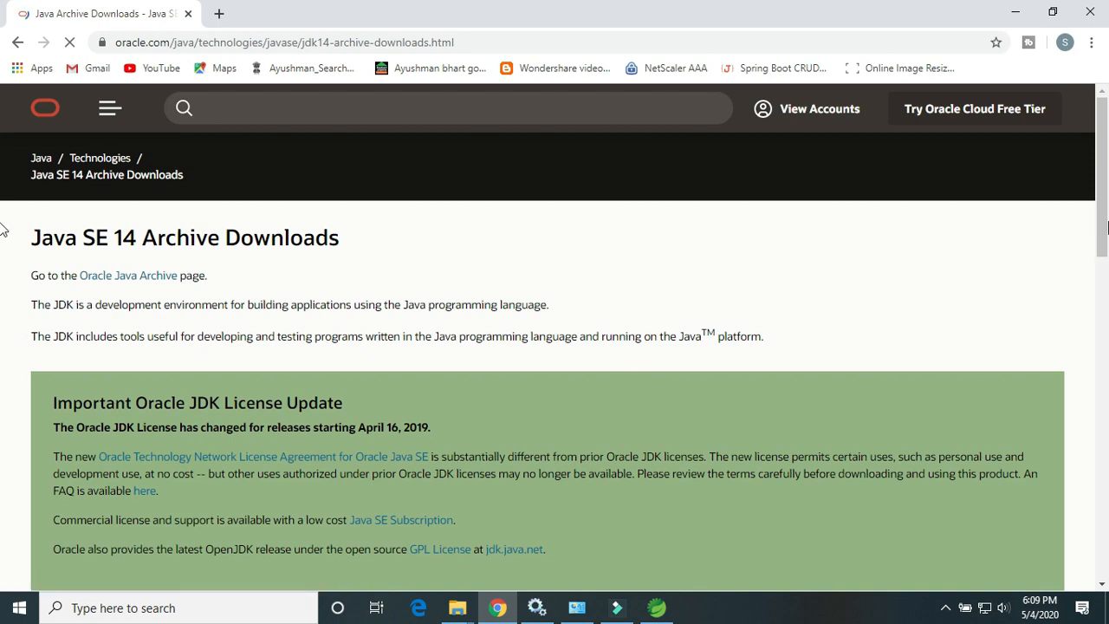
scroll(1102, 275, "down", 6)
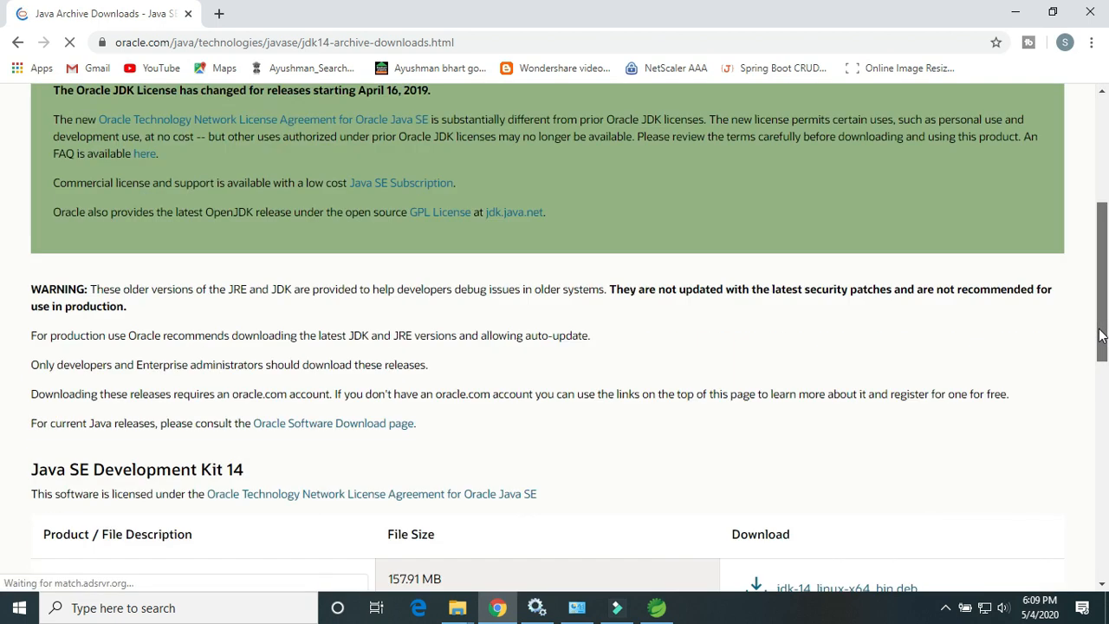
left_click_drag(1102, 391, 1105, 459)
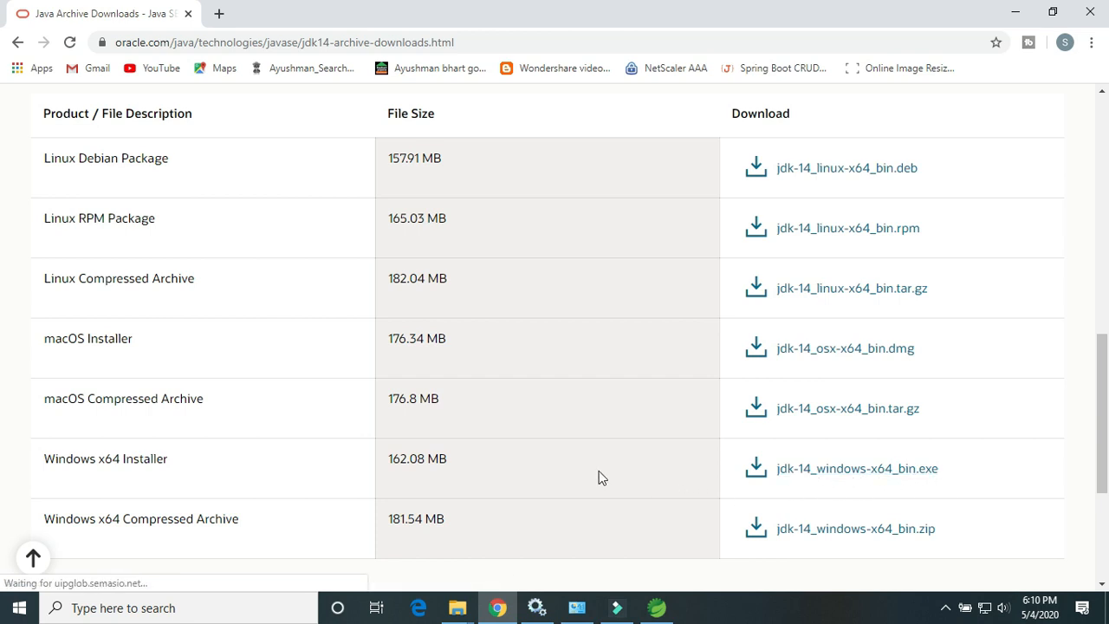
- Select the jdk-14.0.1_windows-x64_bin installer in the Java Versions folder and minimize the File Explorer and browser windows
left_click(458, 607)
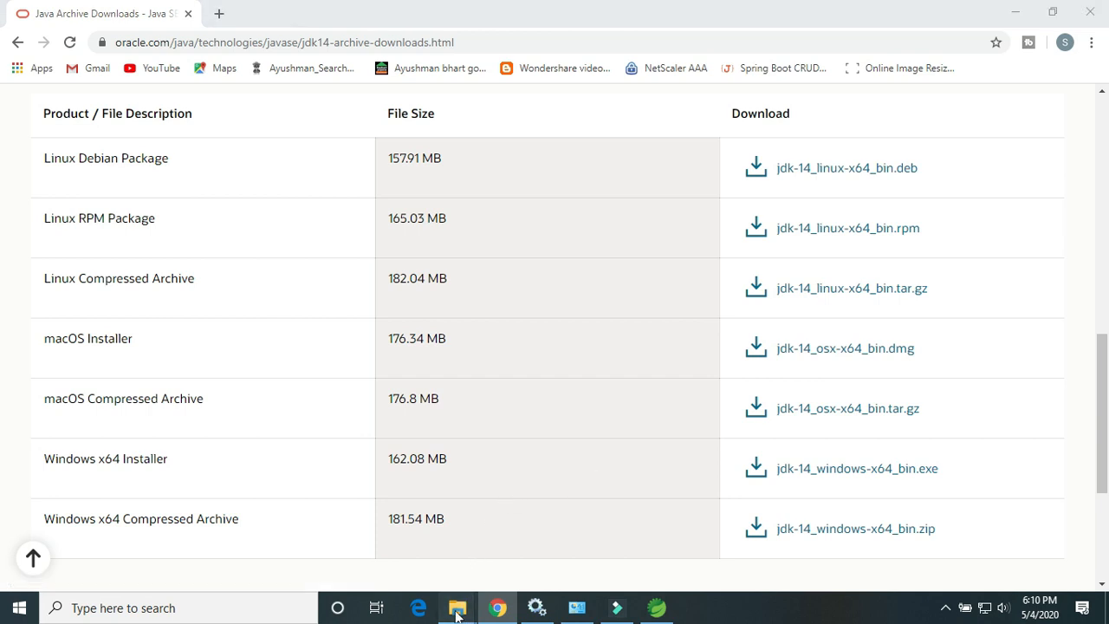
left_click(413, 547)
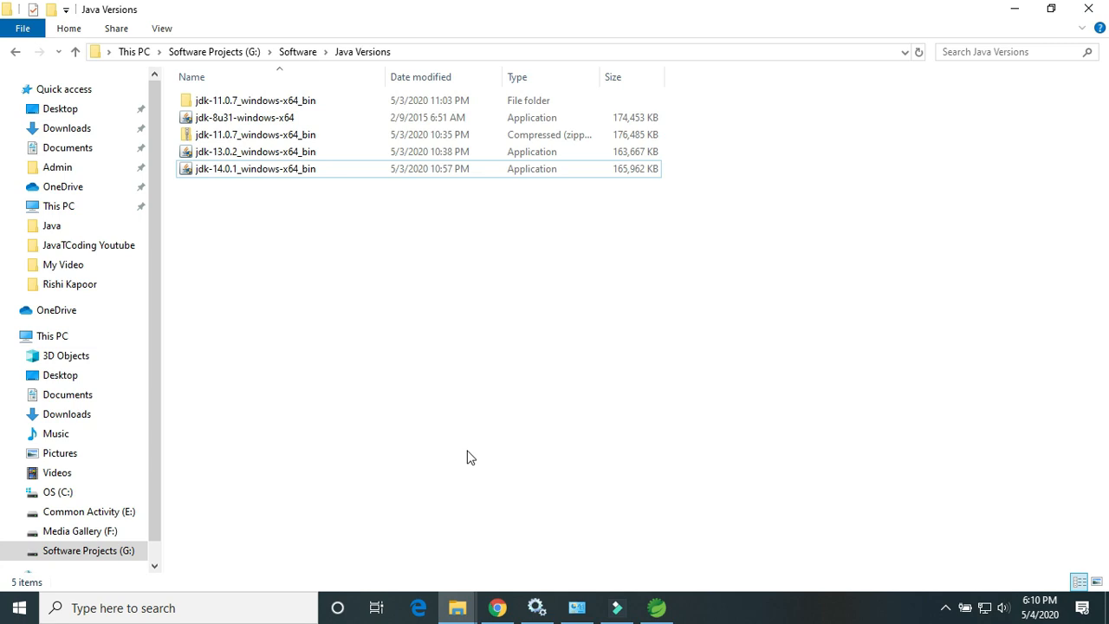
left_click(271, 170)
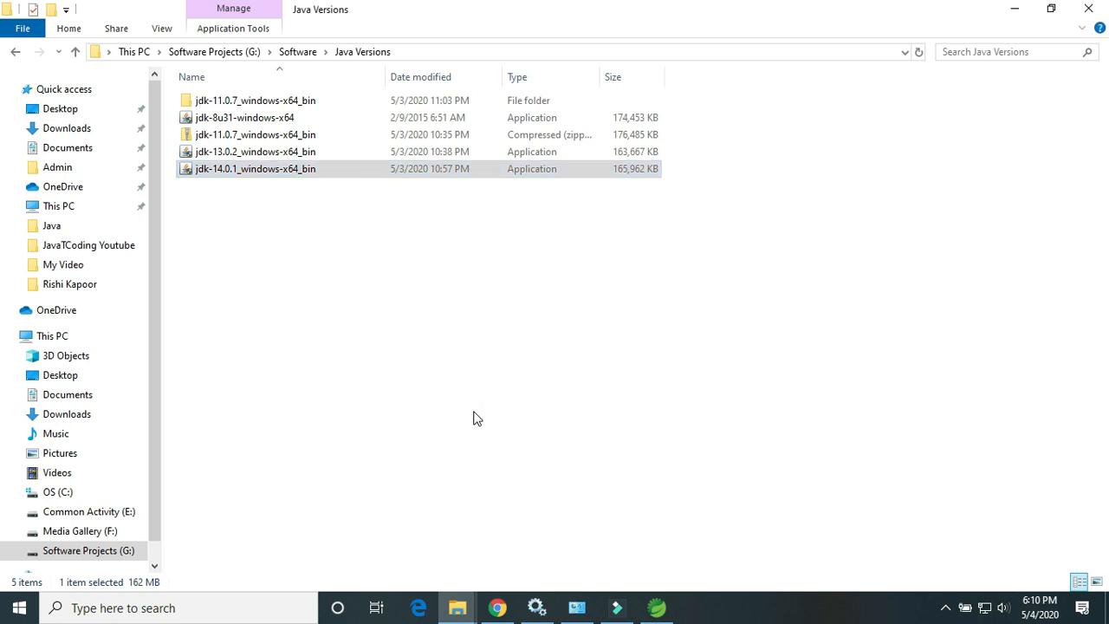
left_click(1013, 15)
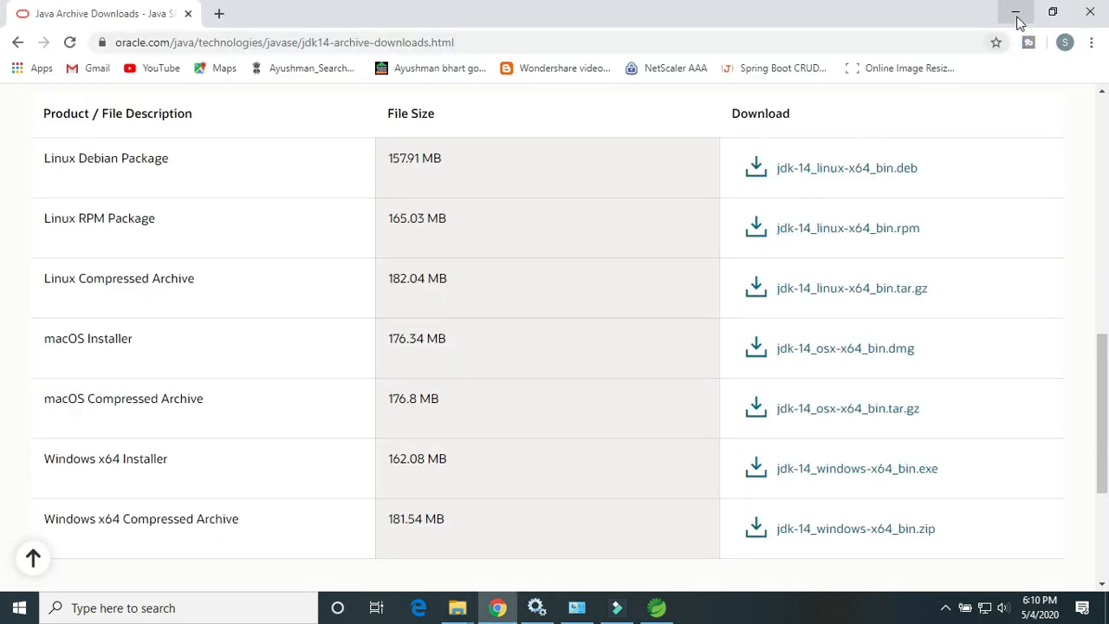
left_click(1017, 17)
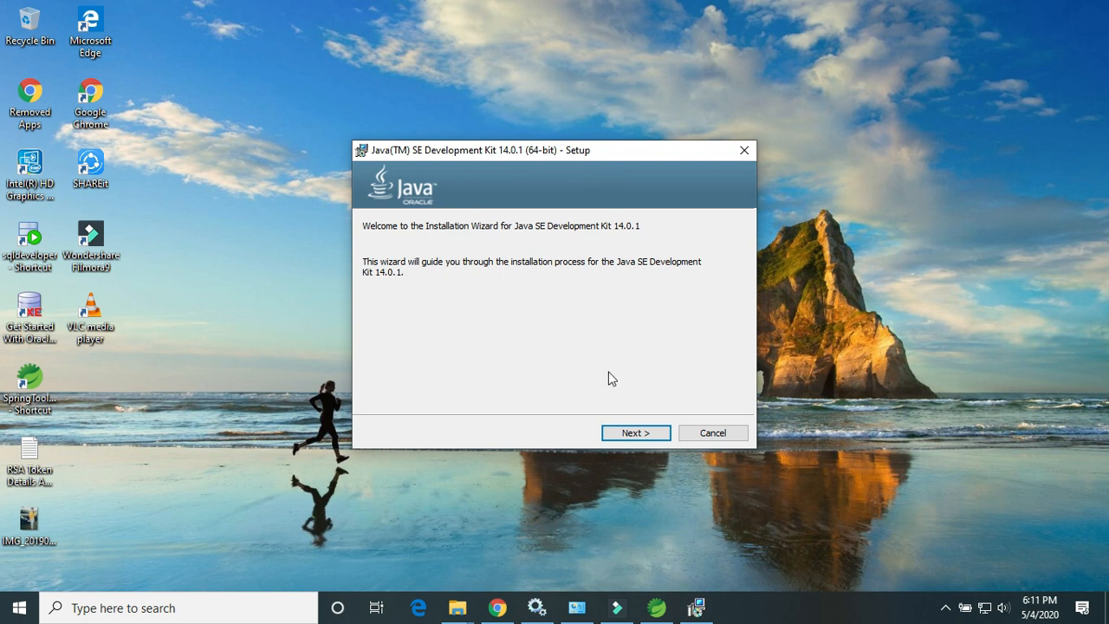
- Install Java SE Development Kit 14.0.1 into C:\Program Files\Java\jdk-14.0.1\ and close the finished setup wizard
left_click(625, 431)
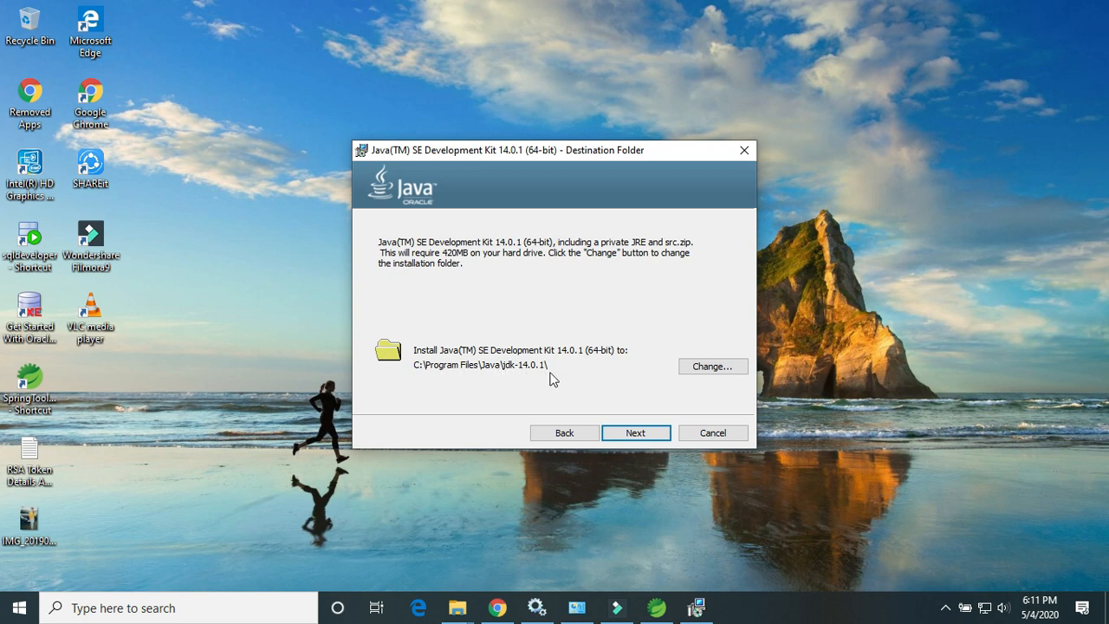
left_click(636, 435)
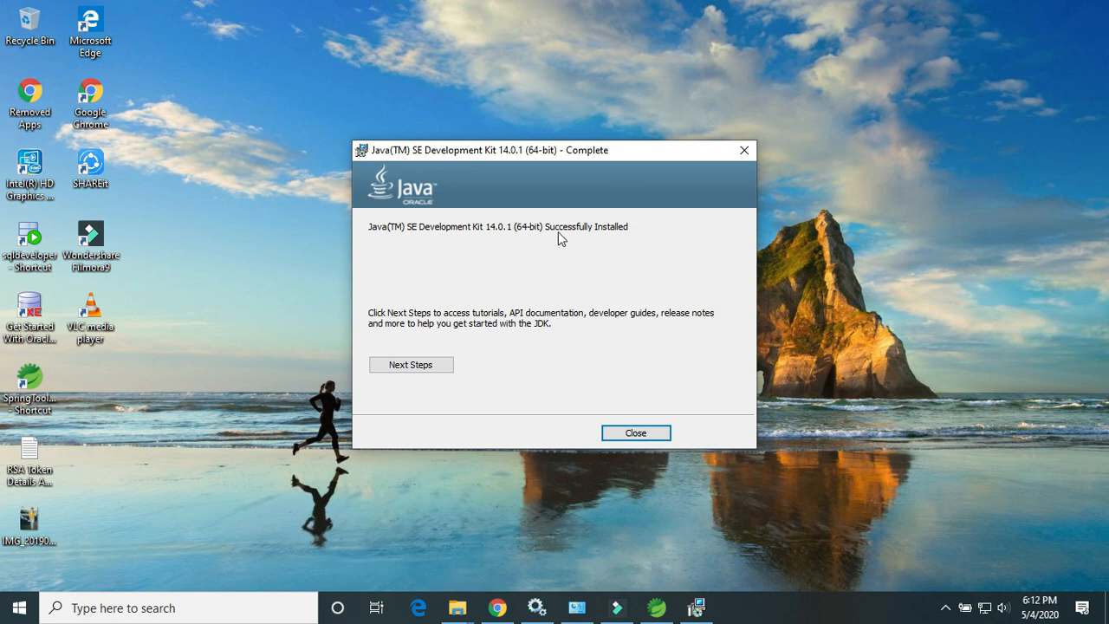
left_click(639, 432)
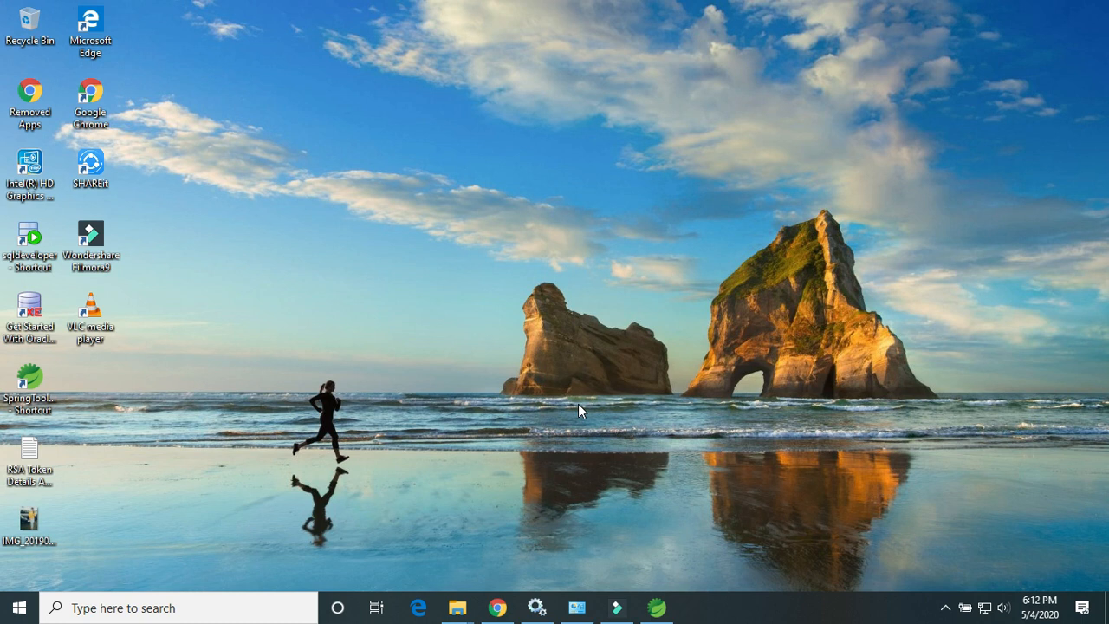
- Open a Command Prompt and check the Java version with java -version
key("super+r")
key("Return")
type("java")
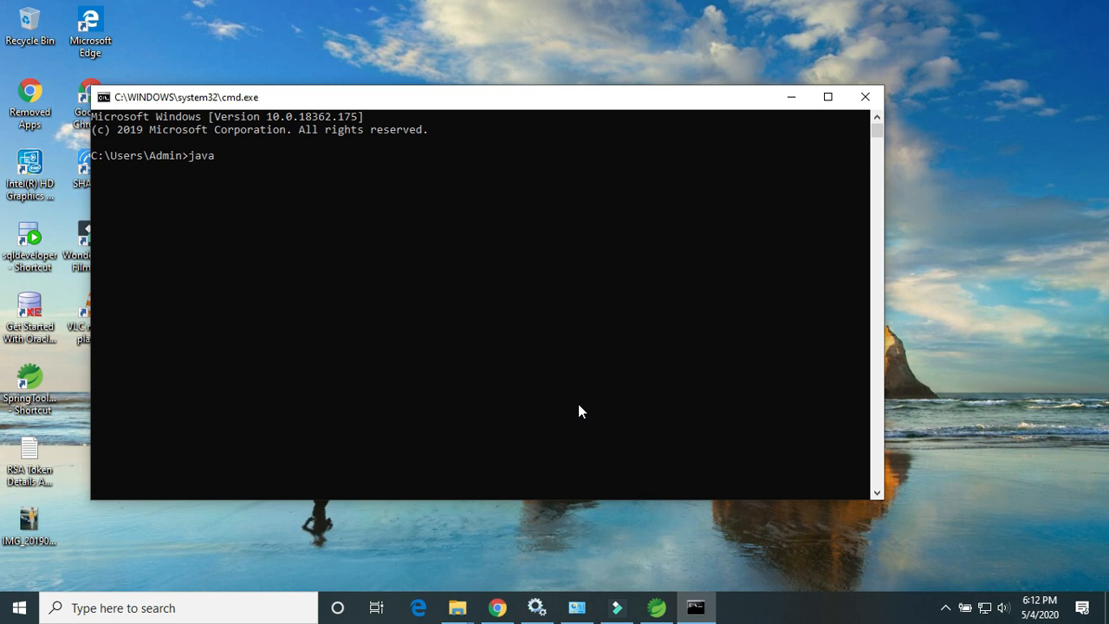
type(" -version")
key("Return")
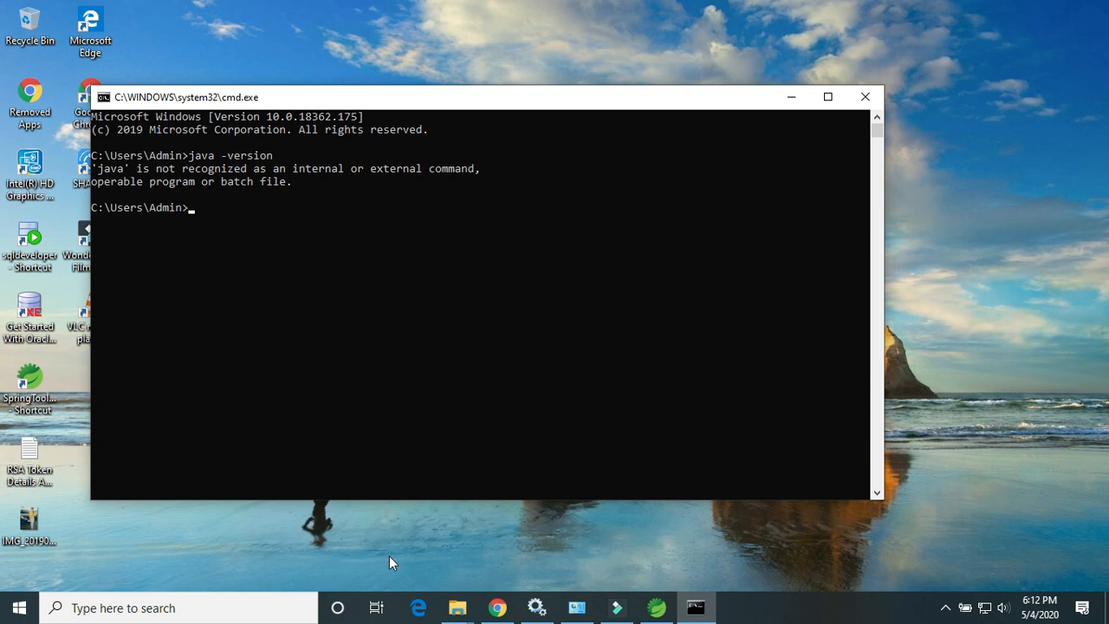
- In File Explorer, go to C:\Program Files\Java\jdk-14.0.1\bin and copy the folder's path
left_click(457, 608)
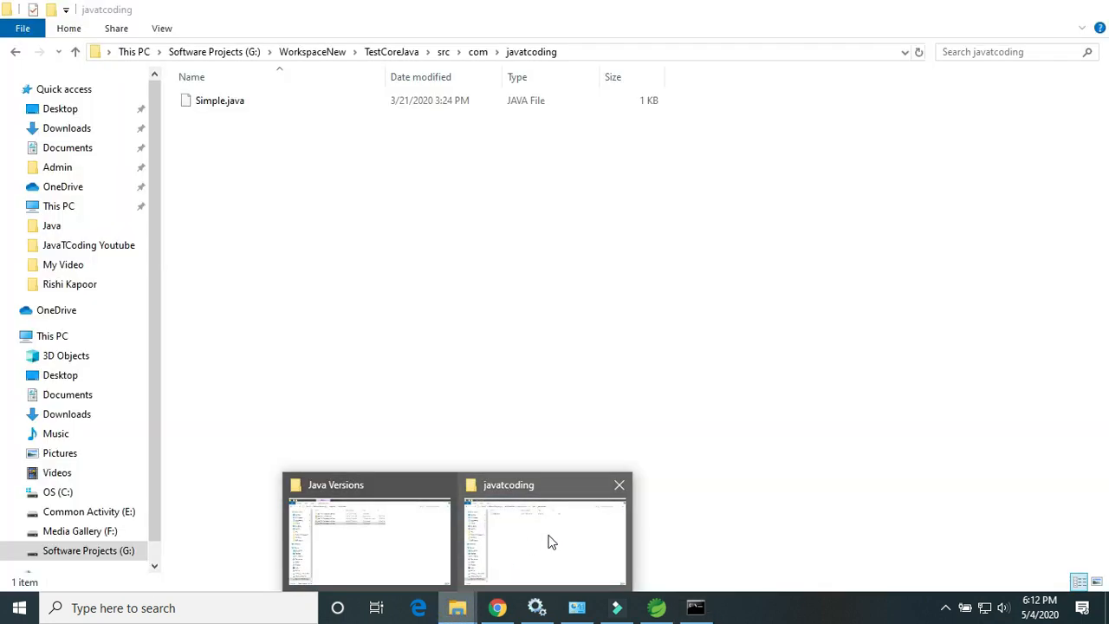
left_click(549, 542)
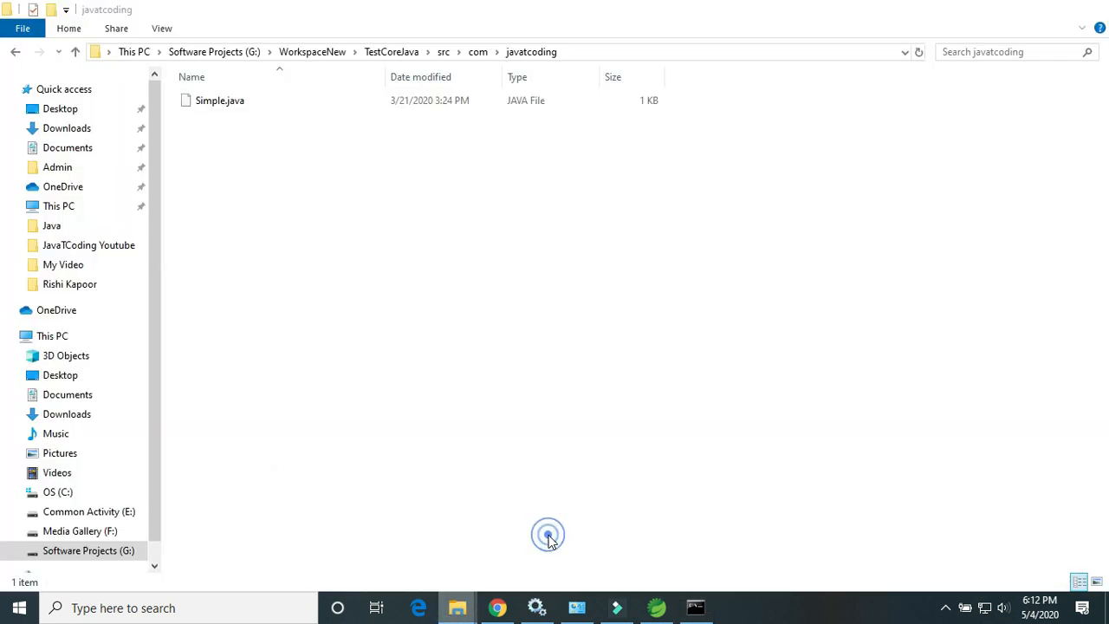
left_click(59, 492)
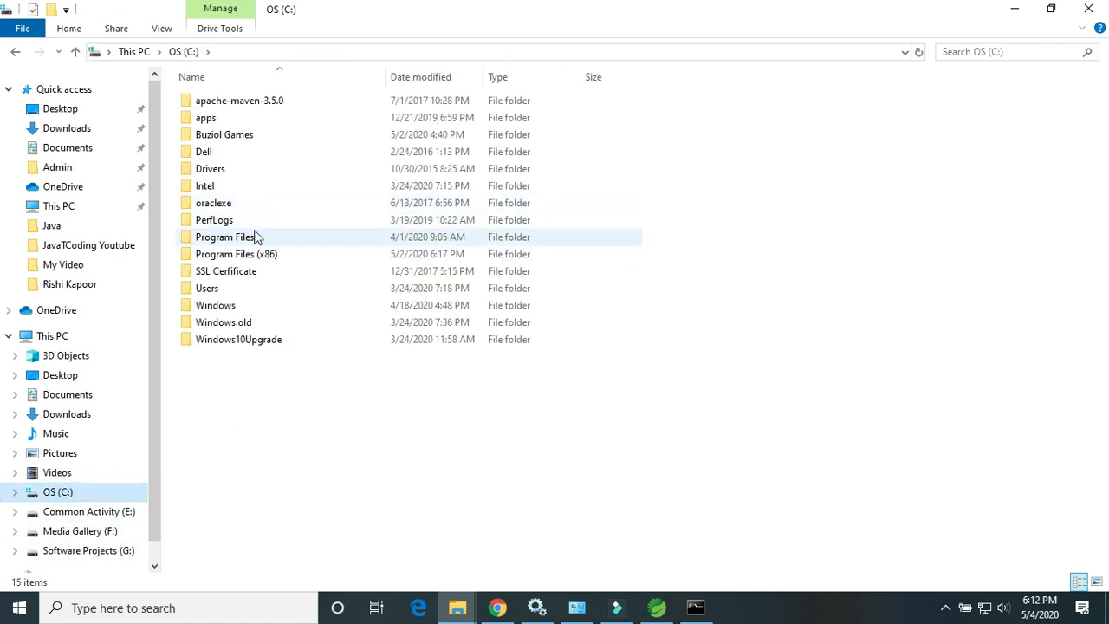
double_click(252, 236)
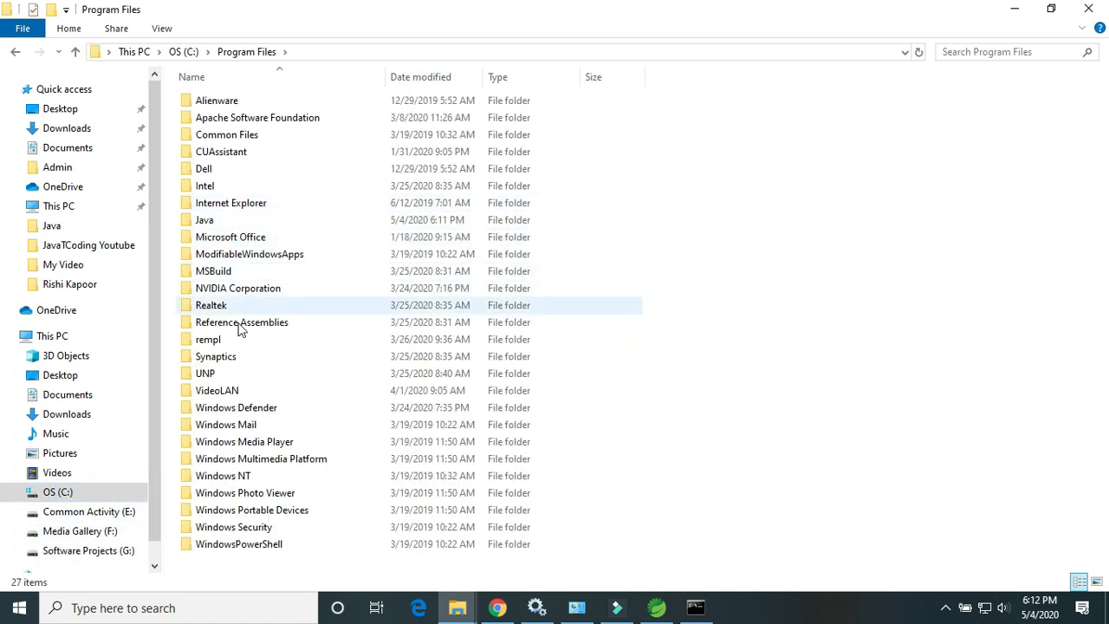
double_click(228, 223)
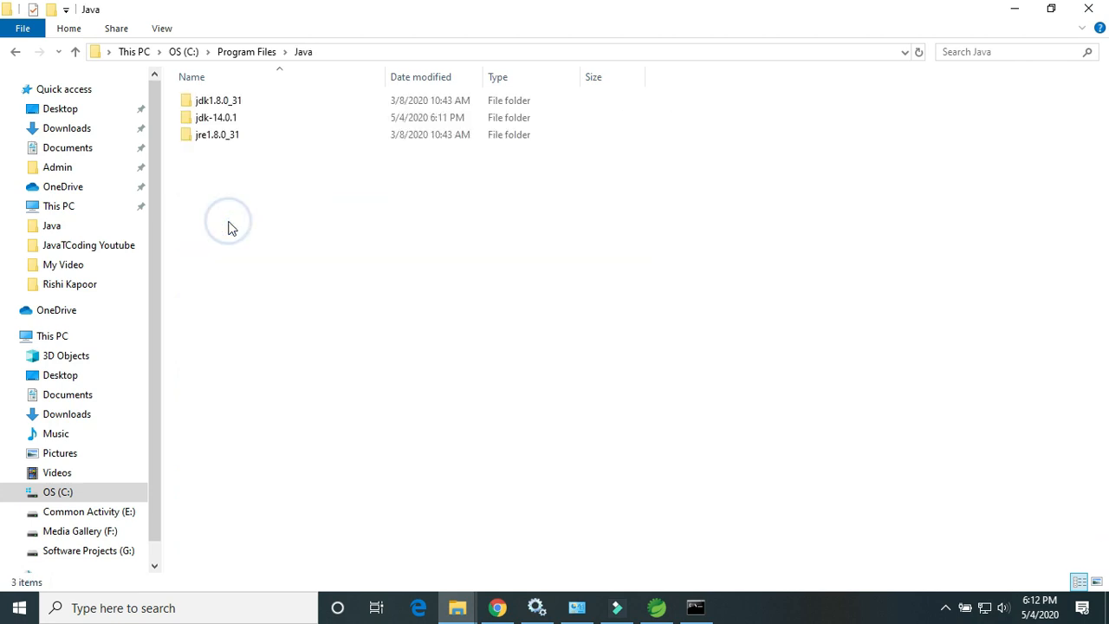
left_click(257, 118)
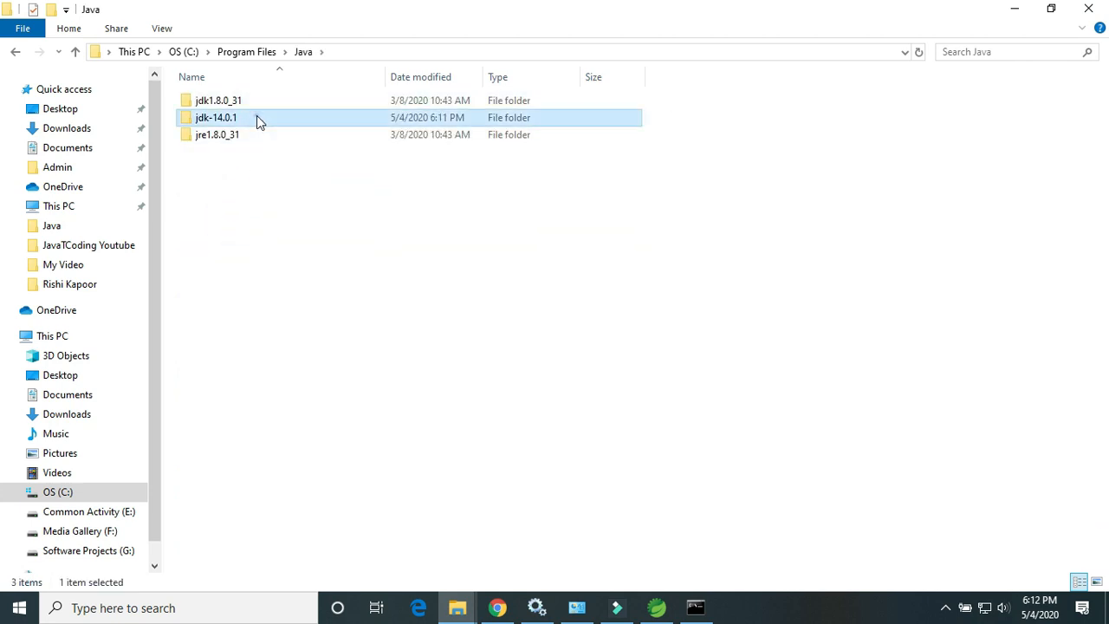
double_click(257, 117)
double_click(256, 102)
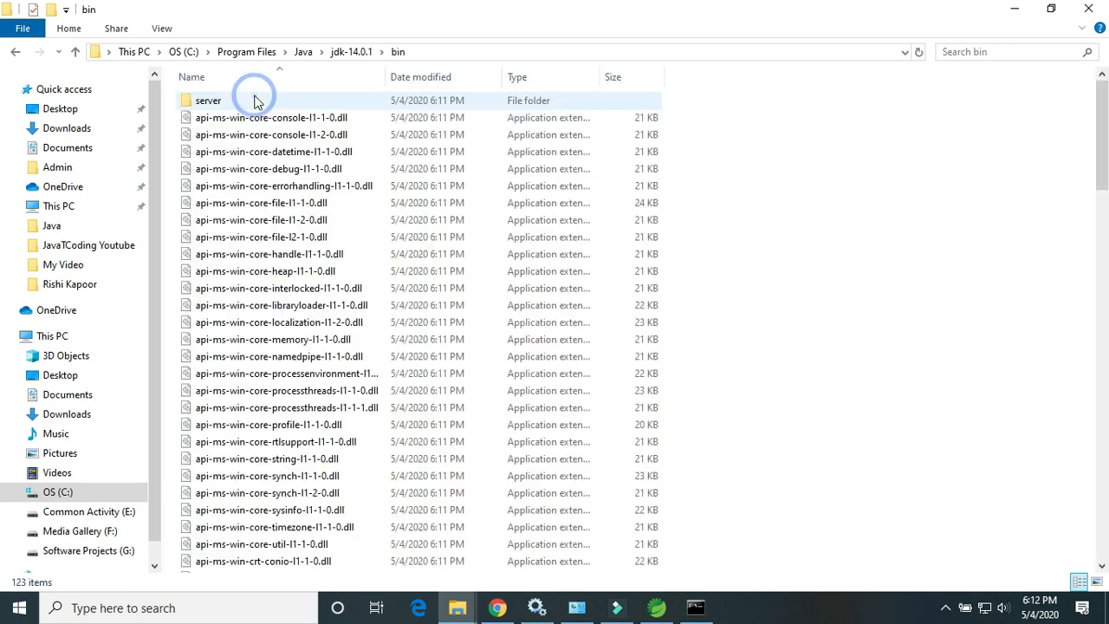
left_click(465, 52)
key("ctrl+c")
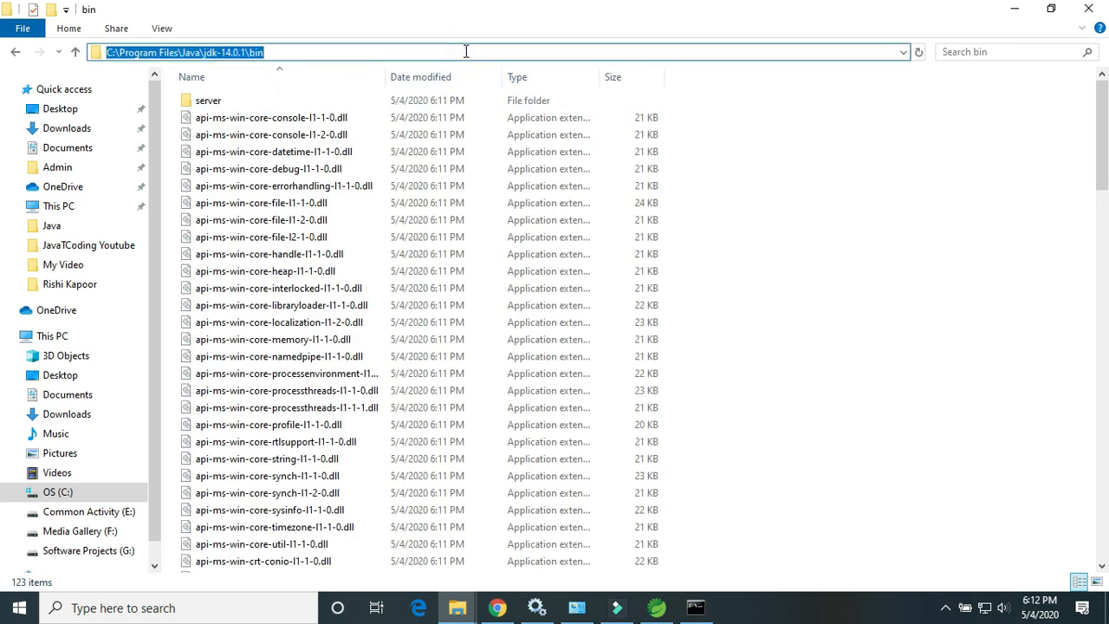
- Search Windows for "edi" and open the environment variables editor for the account
left_click(229, 609)
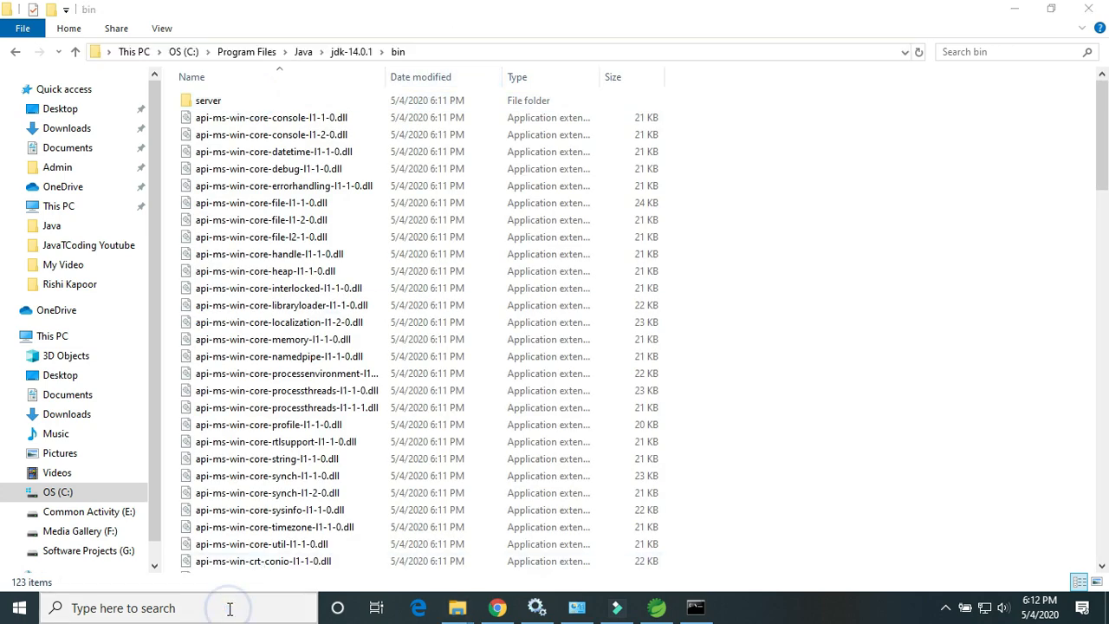
type("di")
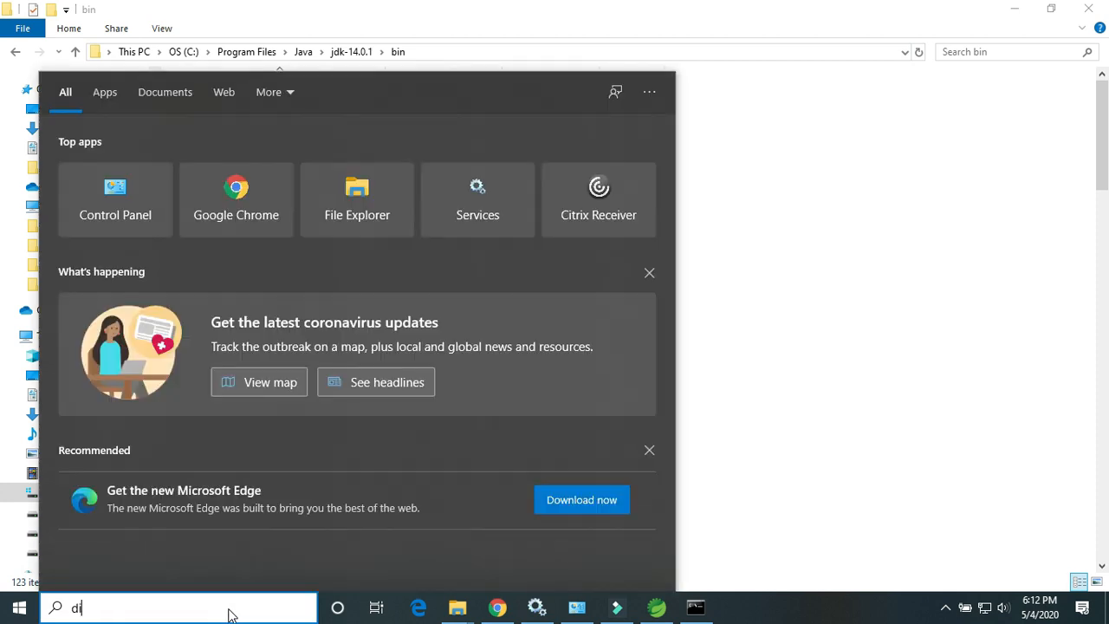
key("BackSpace")
key("BackSpace")
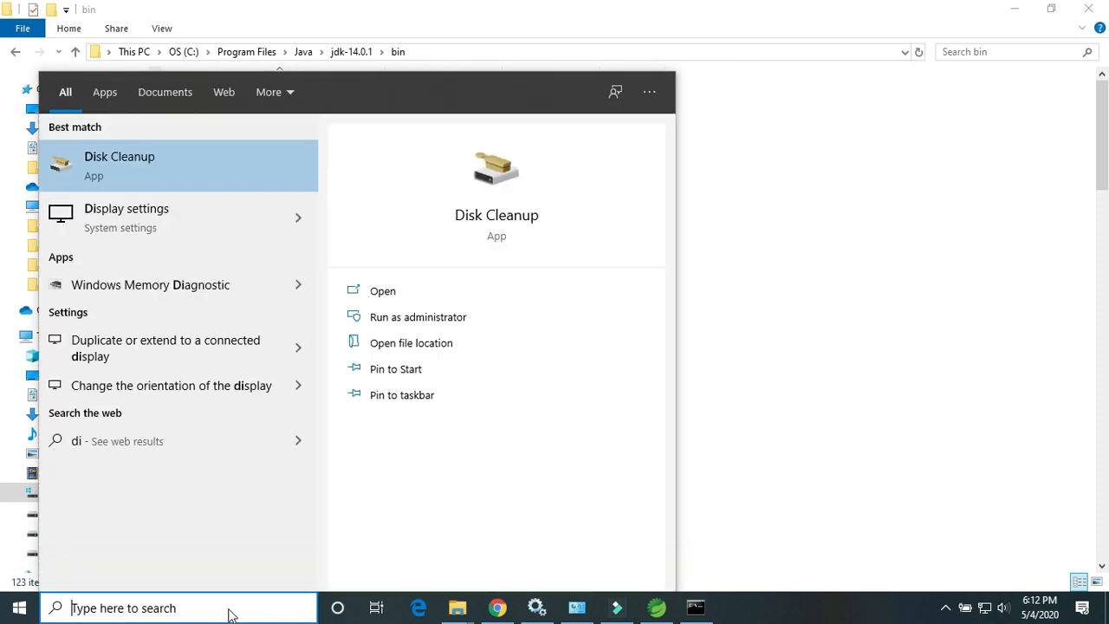
type("en")
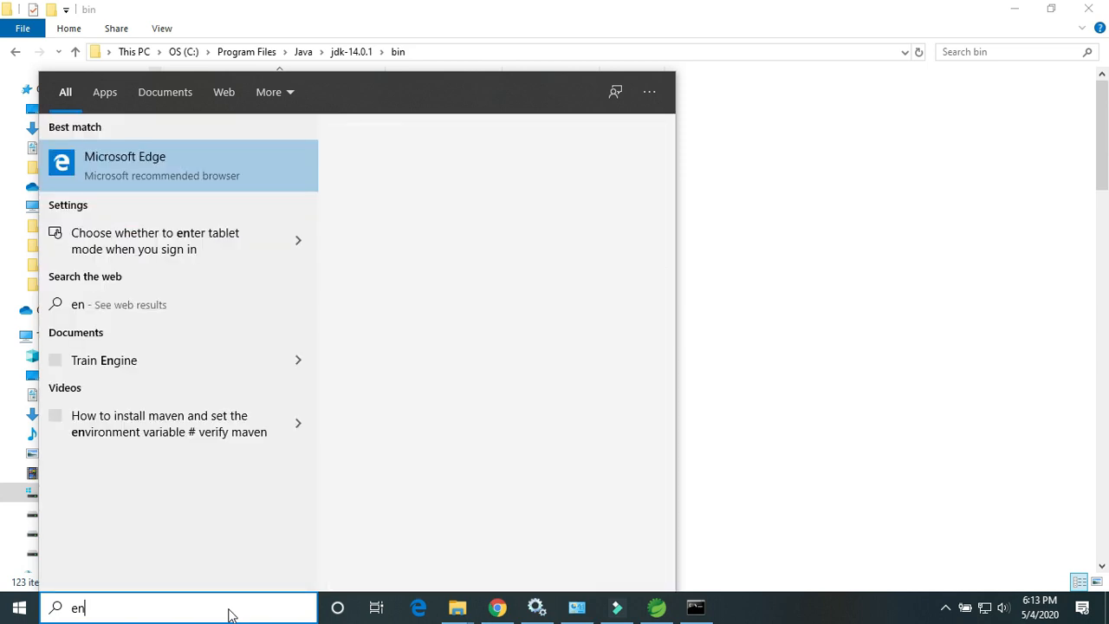
key("BackSpace")
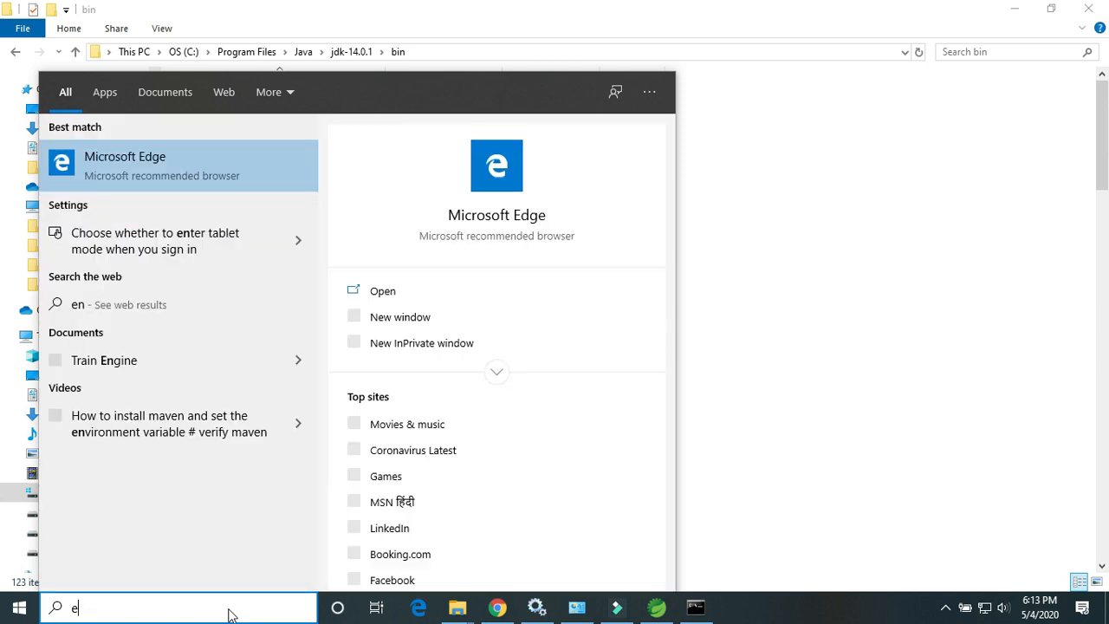
type("di")
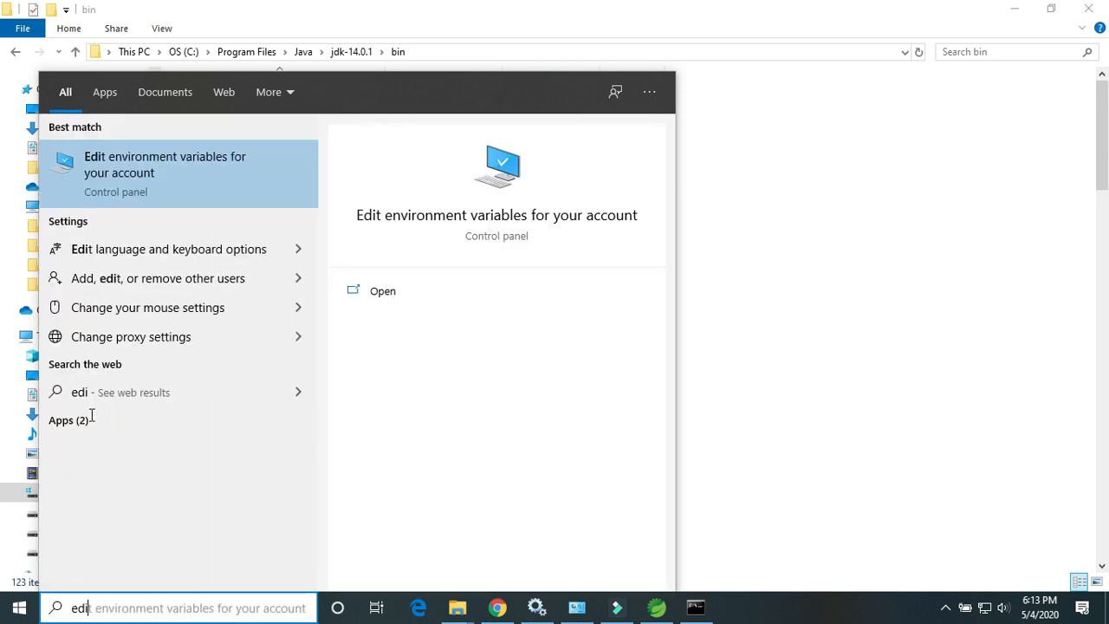
left_click(161, 180)
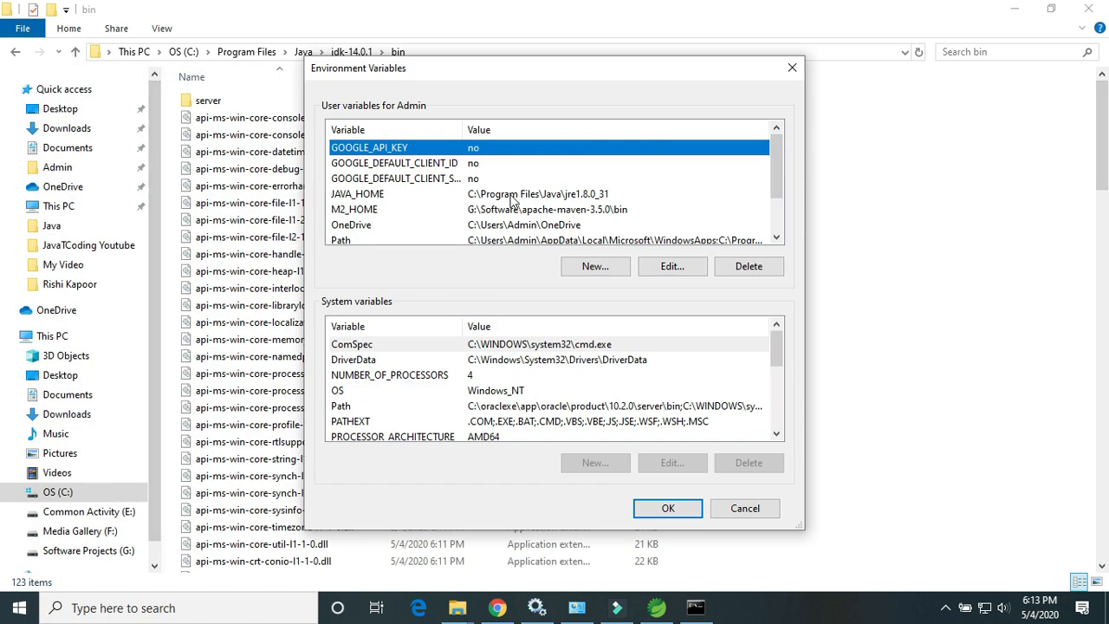
- Set the JAVA_HOME user variable to C:\Program Files\Java\jdk-14.0.1\bin and save the environment variables
left_click(511, 196)
left_click(672, 266)
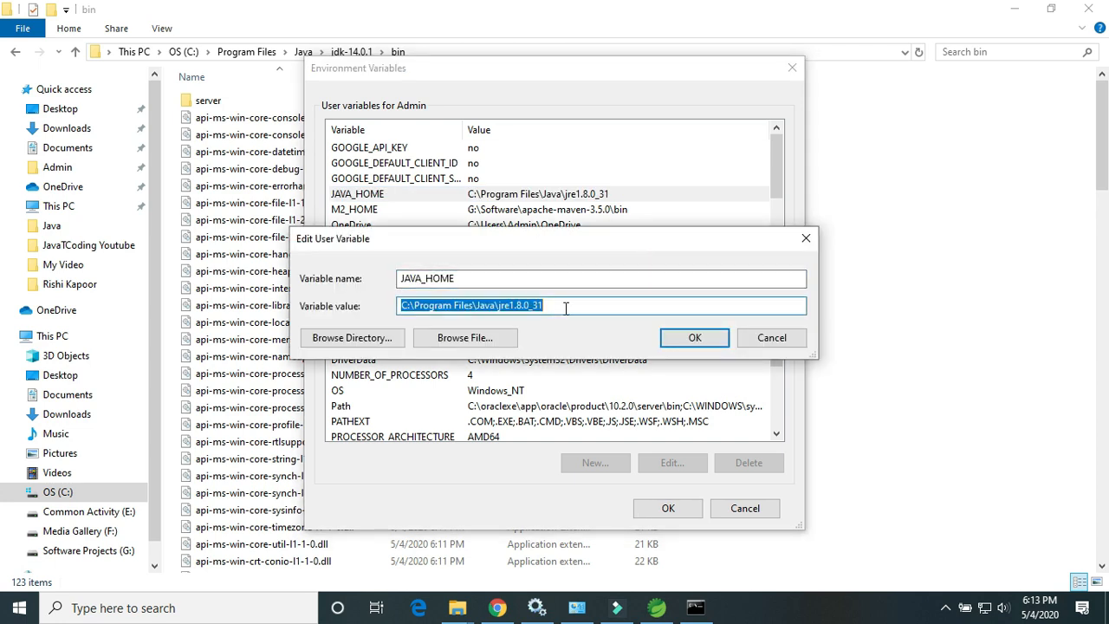
key("BackSpace")
key("ctrl+v")
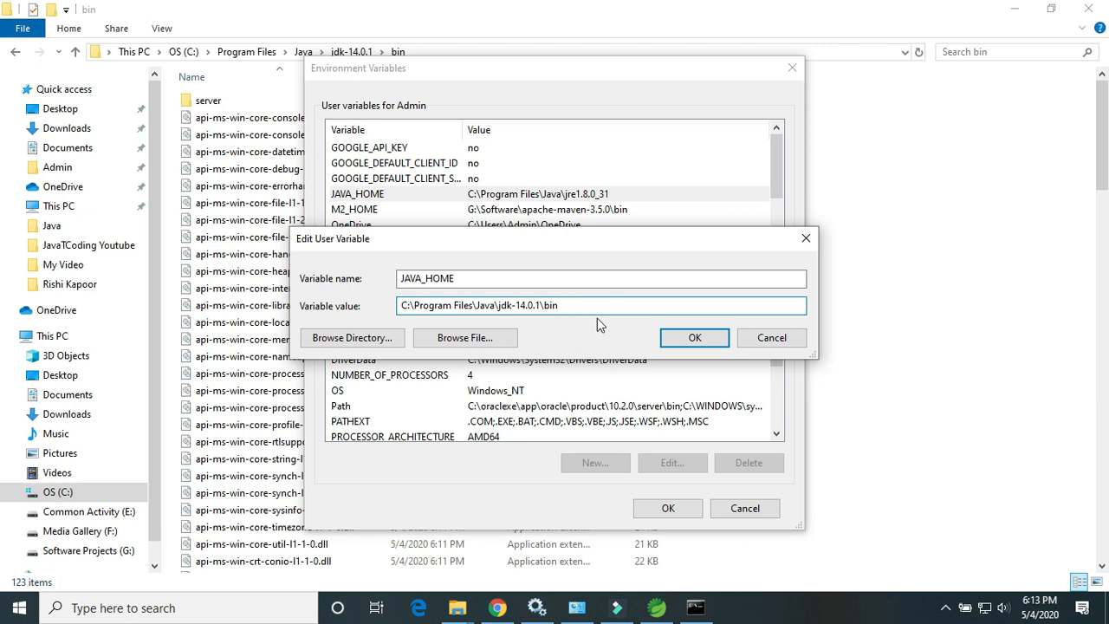
left_click(681, 341)
left_click(671, 511)
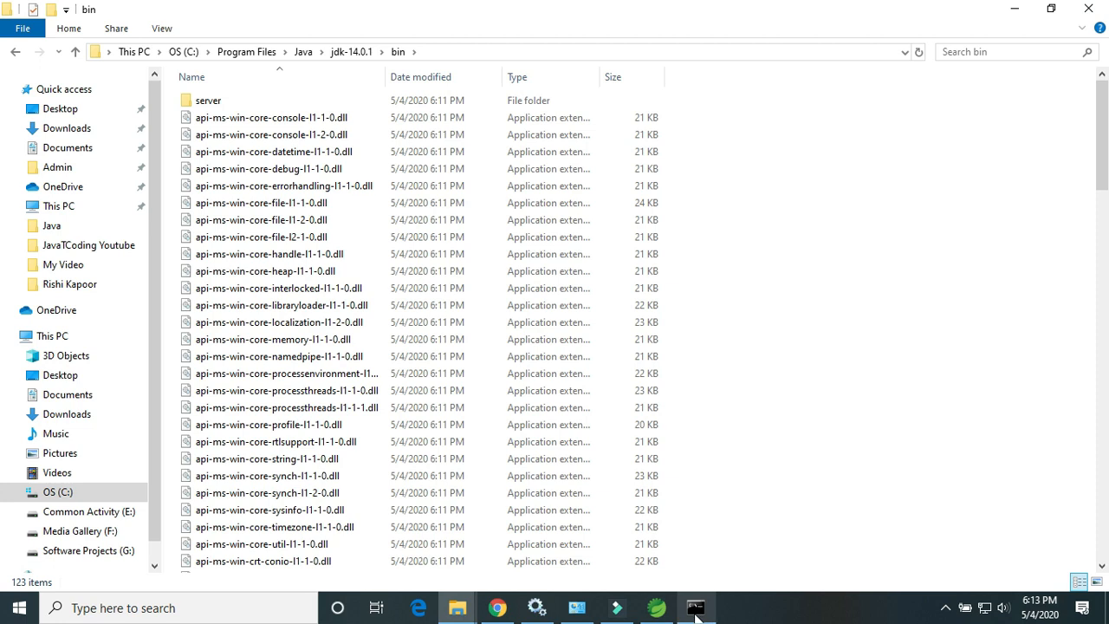
- Close the existing Command Prompt session with exit and start a new one
left_click(695, 607)
type("e")
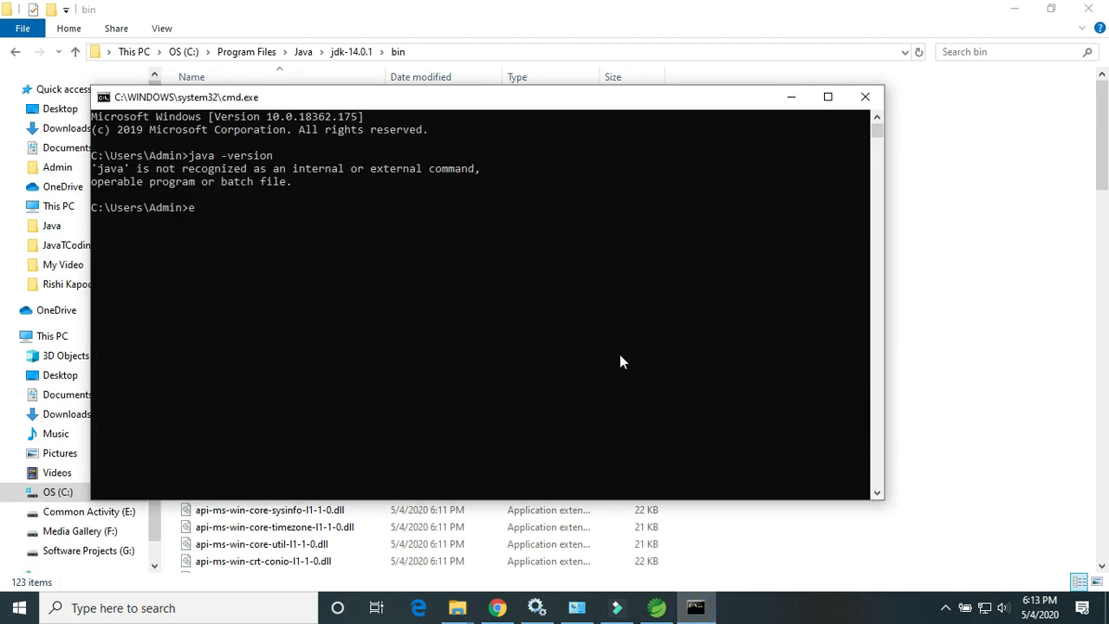
type("xit")
key("Return")
key("super+r")
key("Return")
- Verify the Java installation in the new Command Prompt by running java -version and javac
type("j")
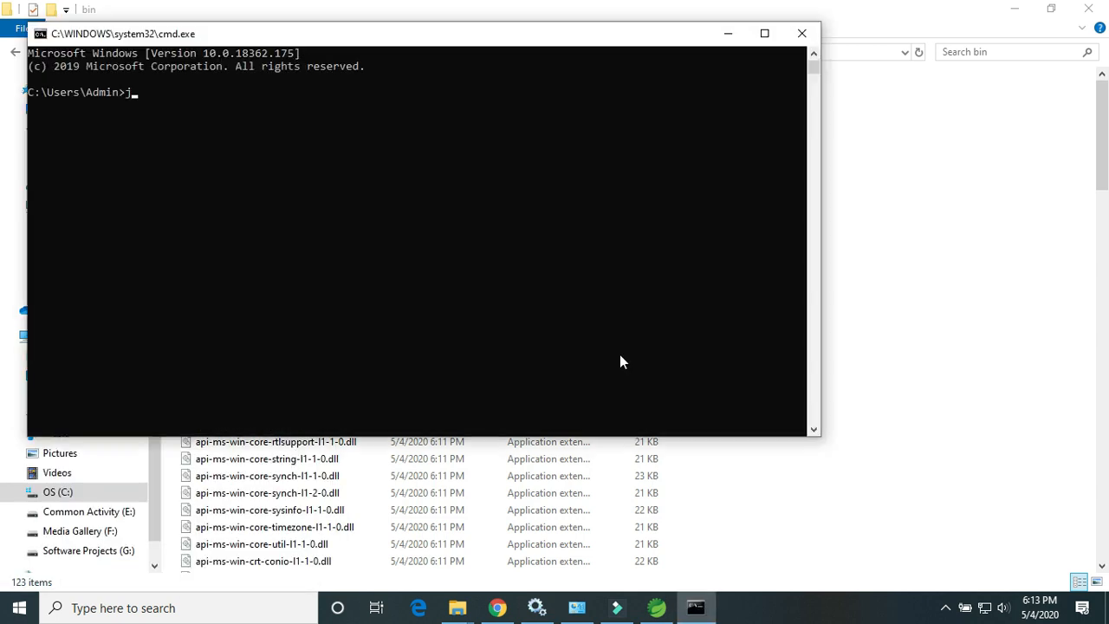
type("ava -version")
key("Return")
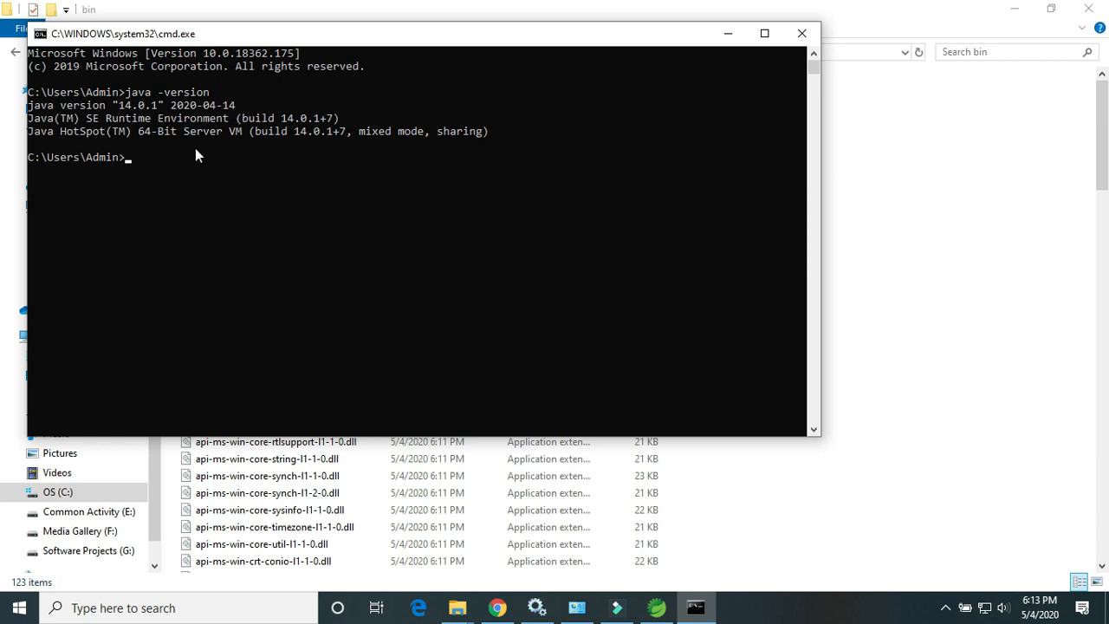
type("javac")
key("Return")
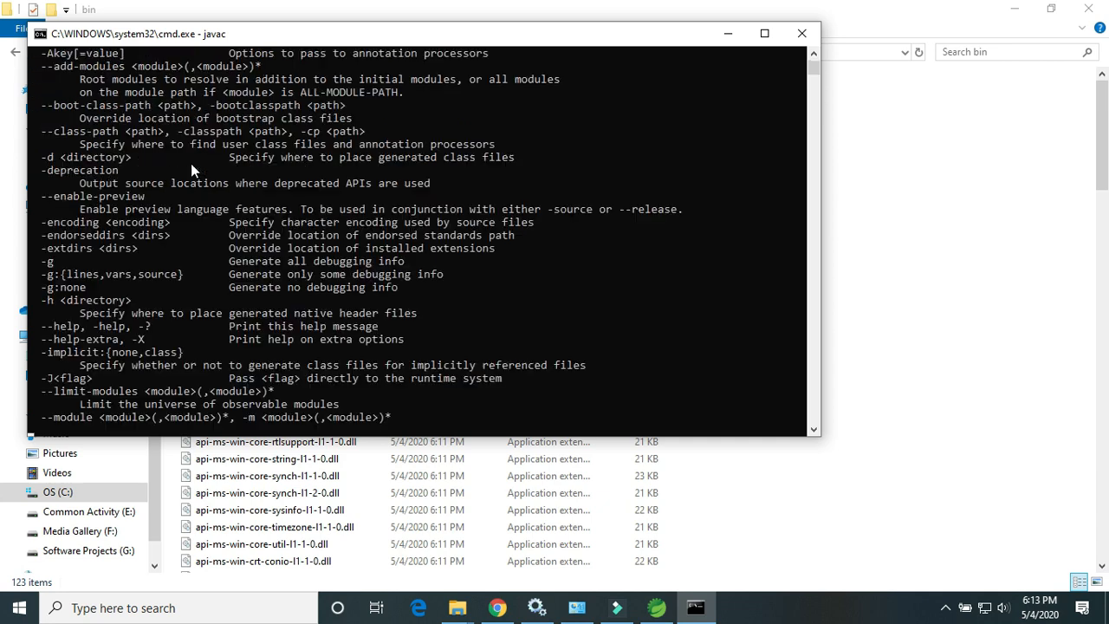